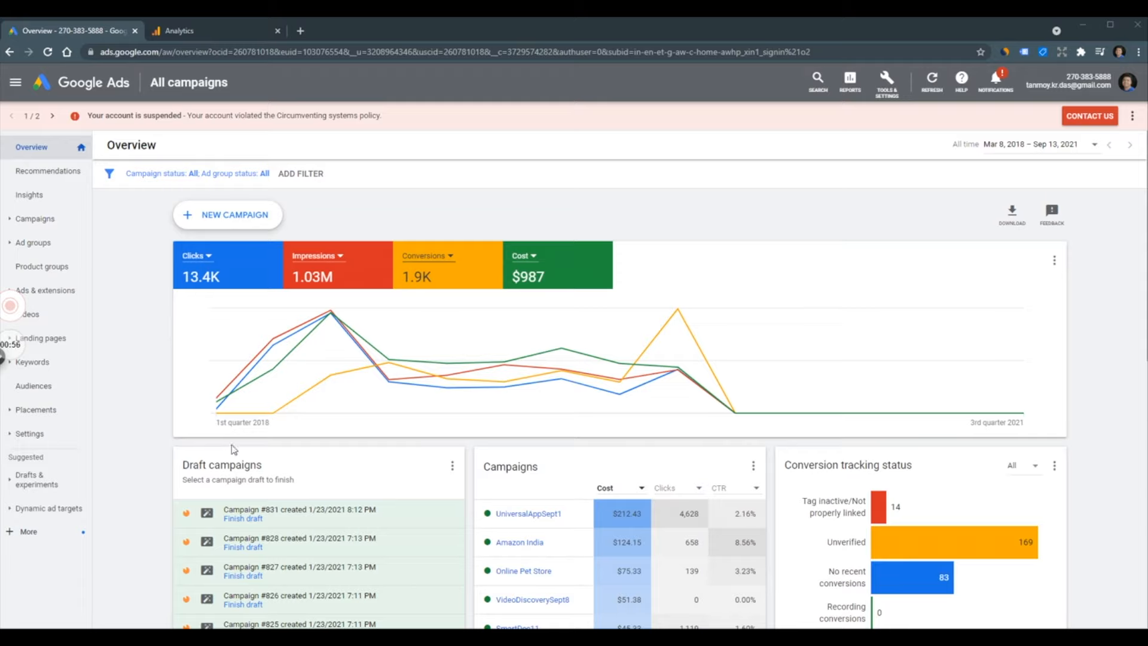
- Switch to Google Analytics and start a new goal in the All Web Site Data view using the Create an account template
left_click(219, 32)
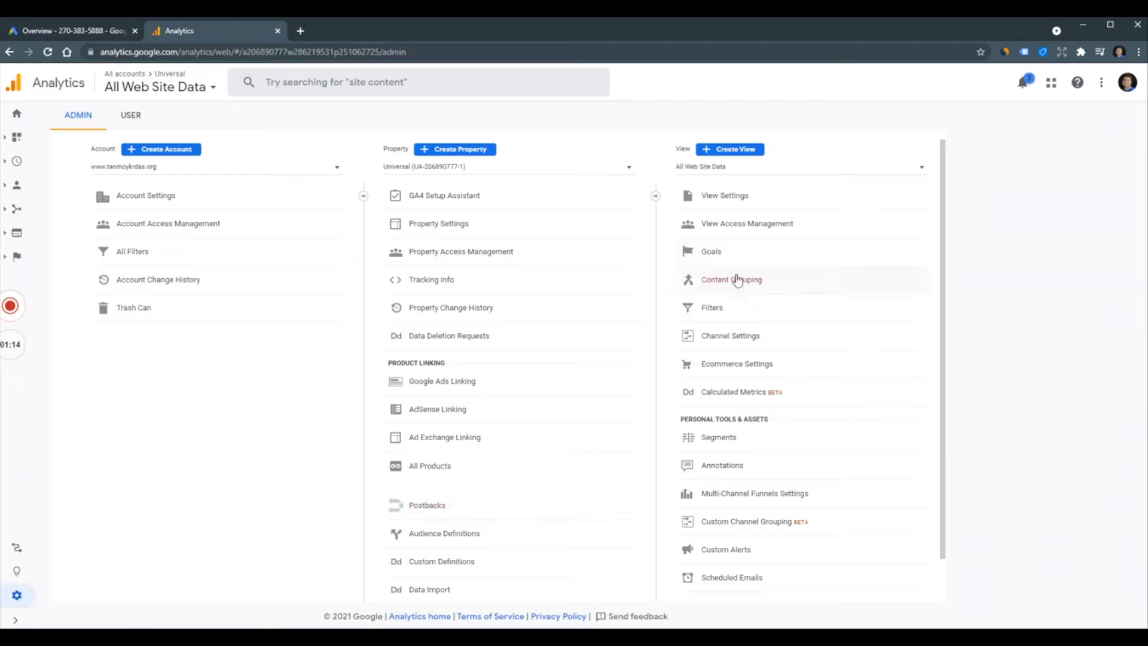
left_click(712, 255)
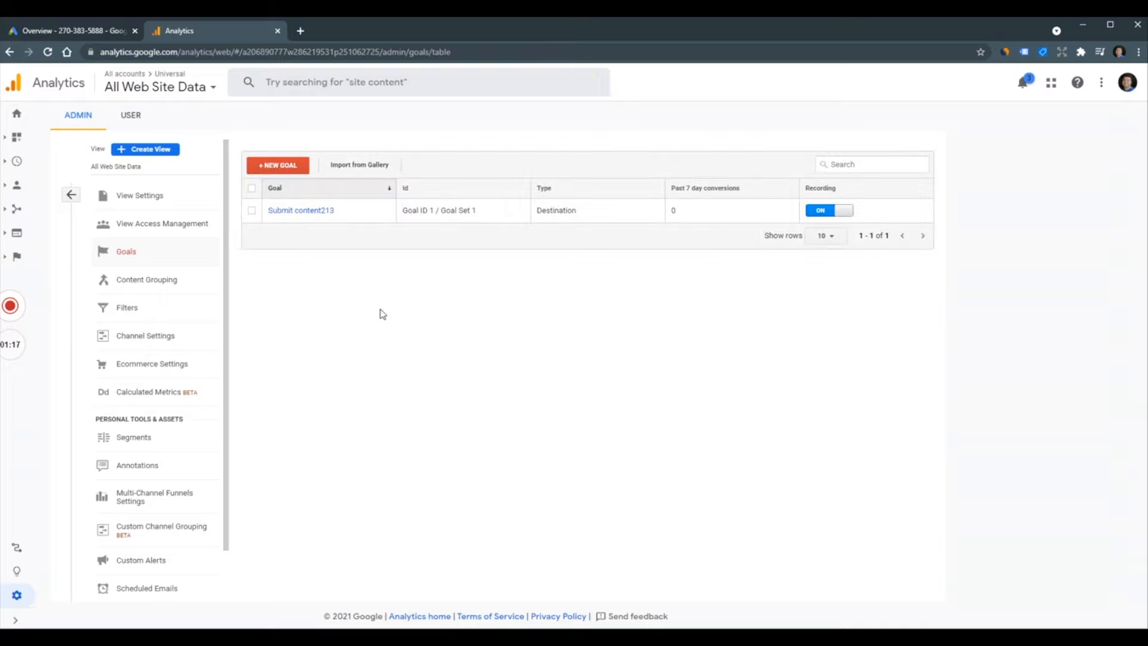
left_click(292, 168)
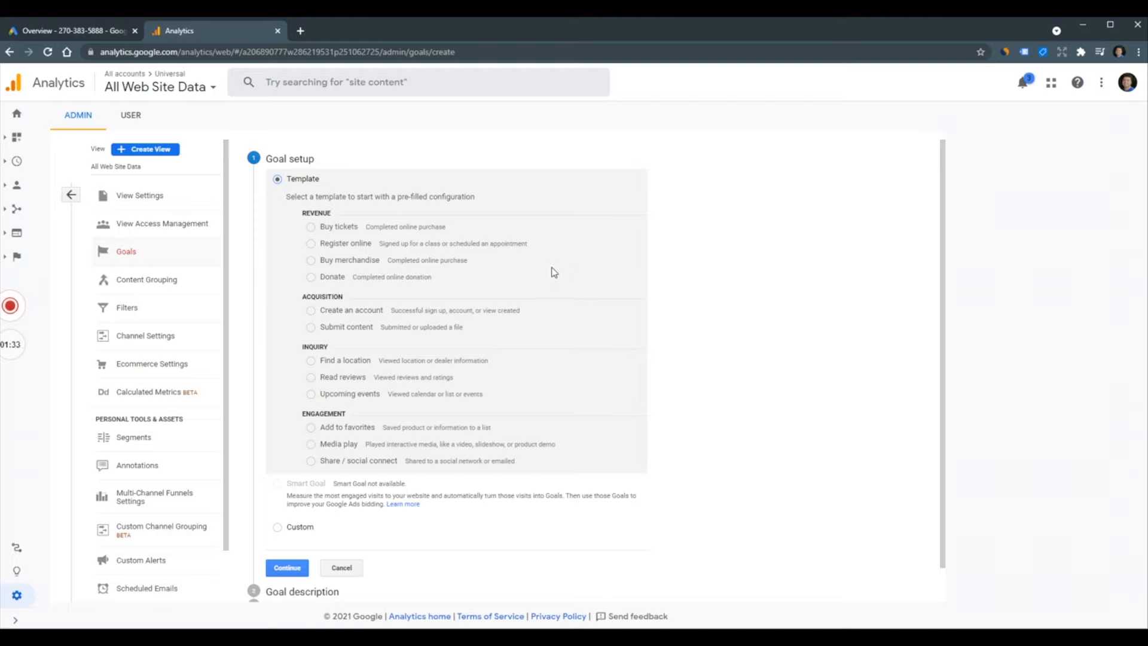
left_click(311, 311)
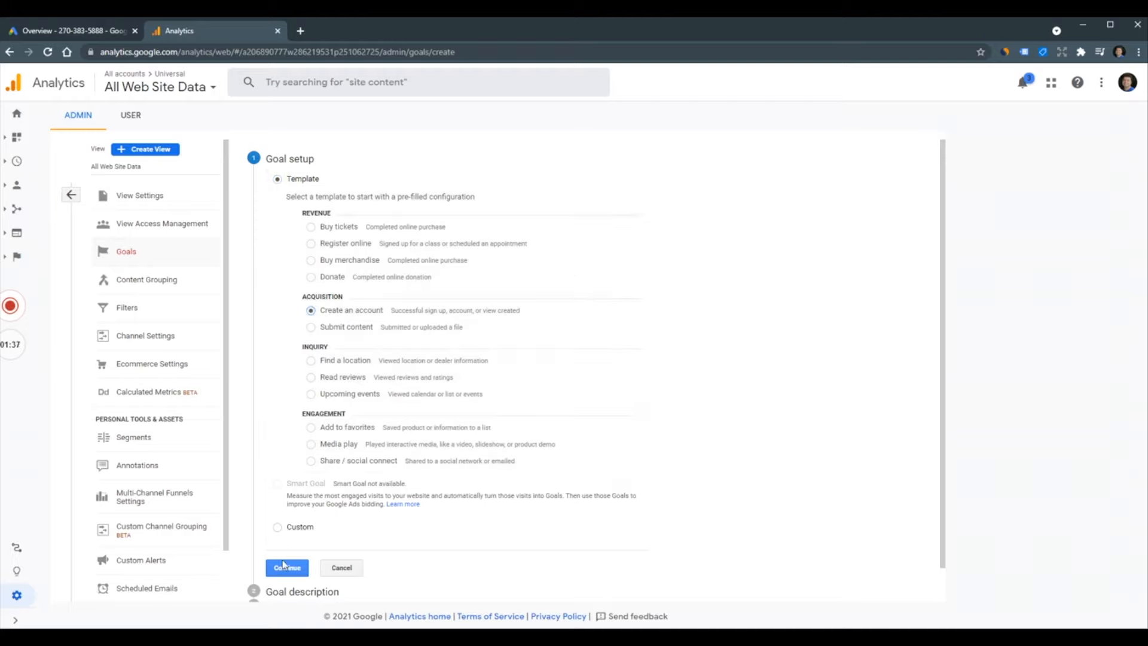
left_click(287, 567)
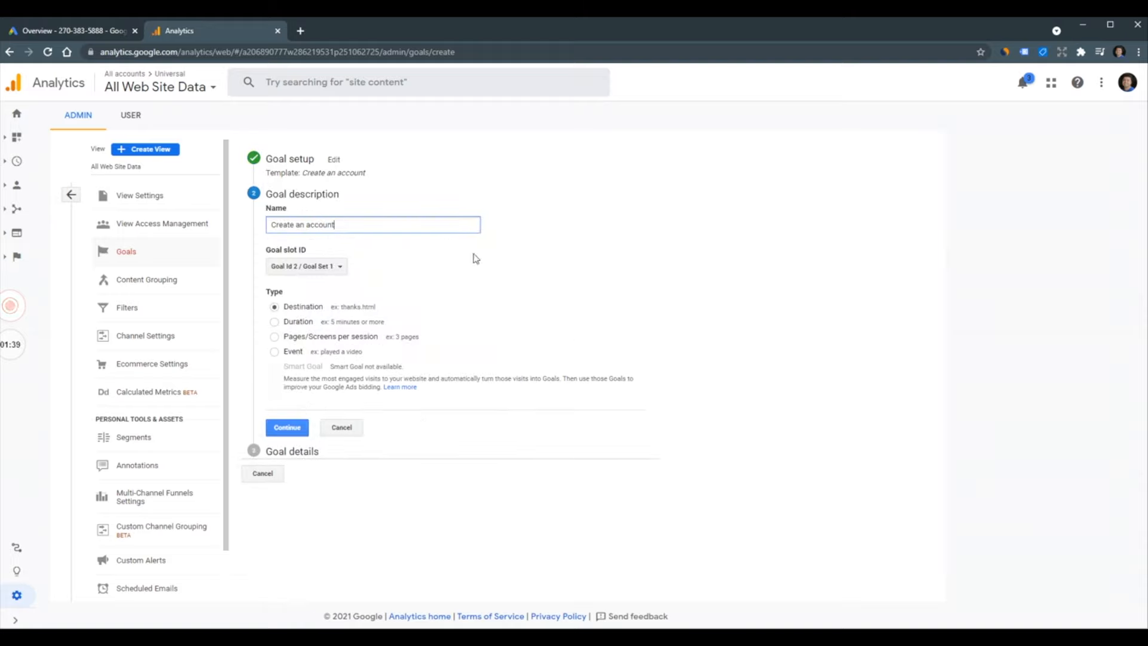
- Name the goal TestSep13 and continue to its details with the Destination type
left_click_drag(343, 225, 272, 224)
type("TestSep13")
left_click(289, 437)
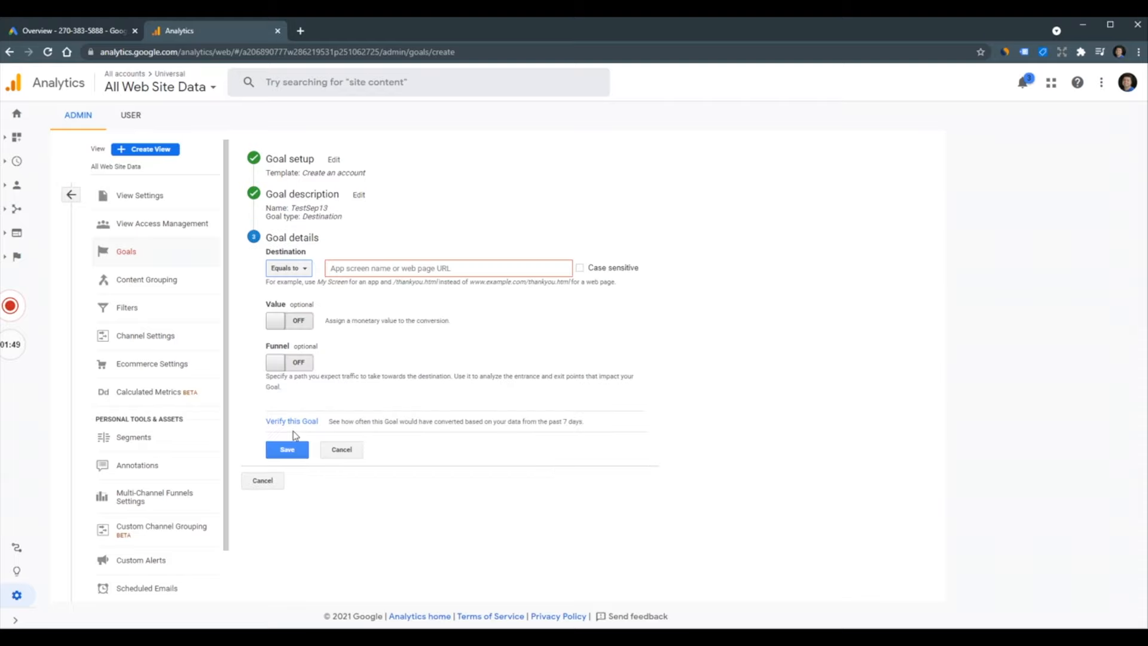
- Set the goal's destination to equal the suggested https .org website address and save the goal
left_click(343, 267)
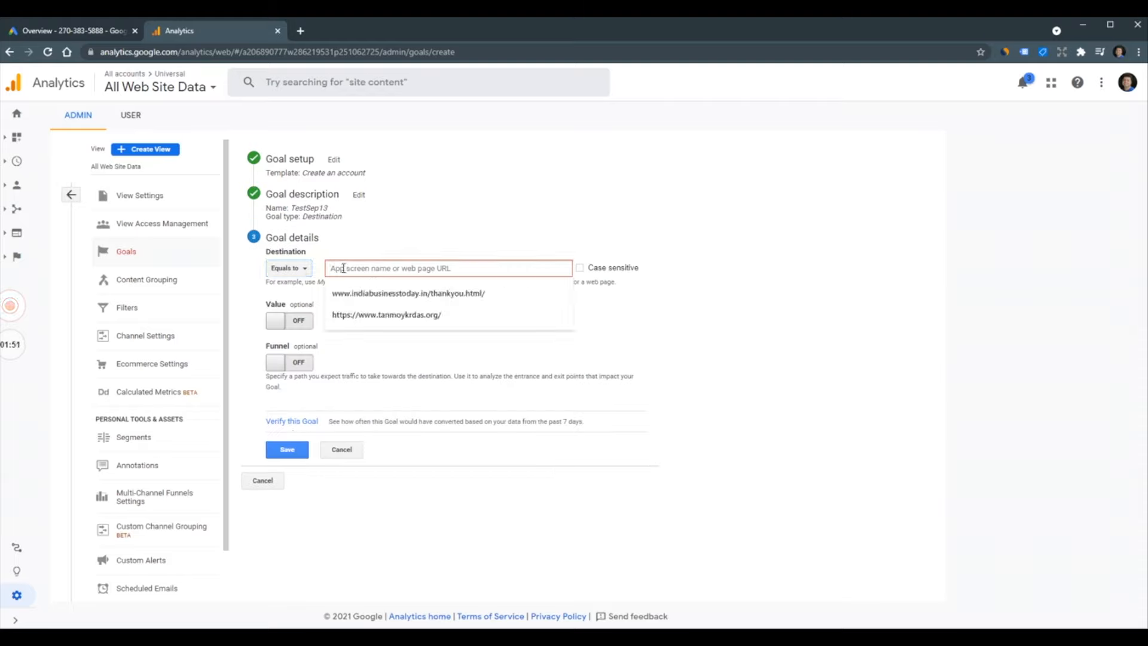
left_click(359, 315)
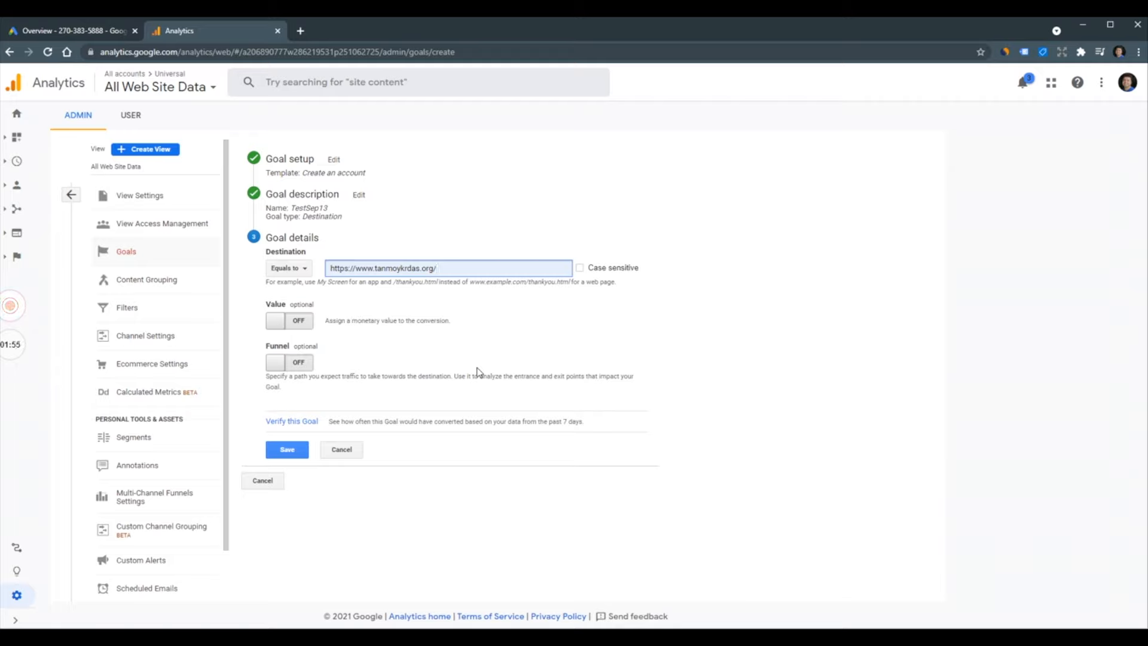
left_click(290, 451)
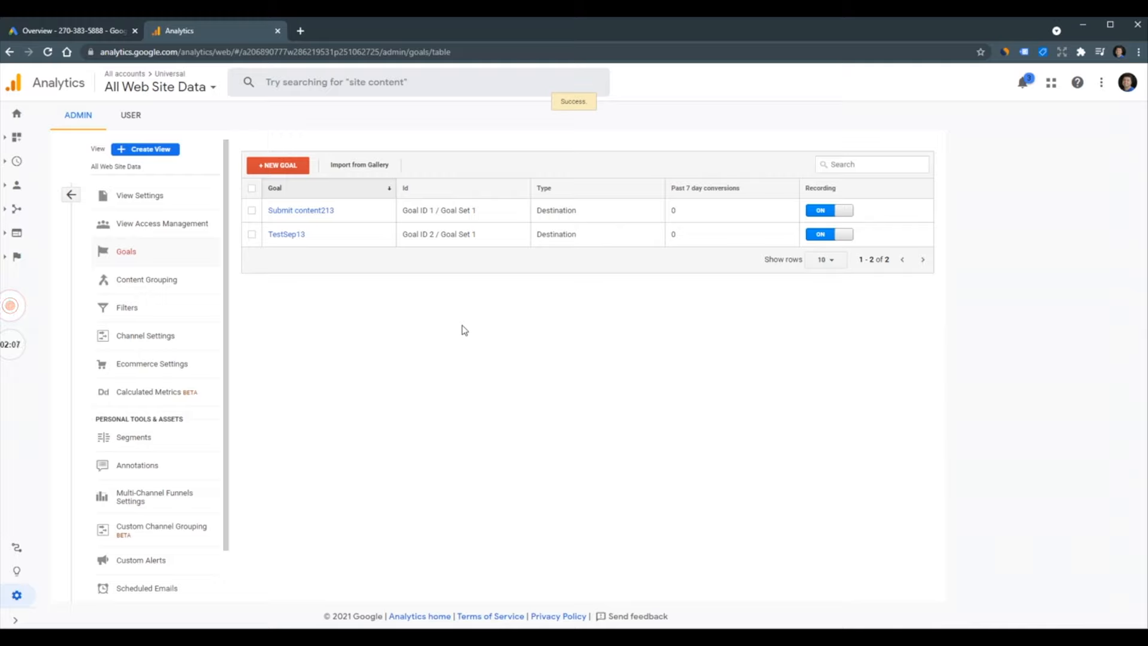
- Switch to Google Ads and open the list of conversion actions under the measurement tools
left_click(93, 33)
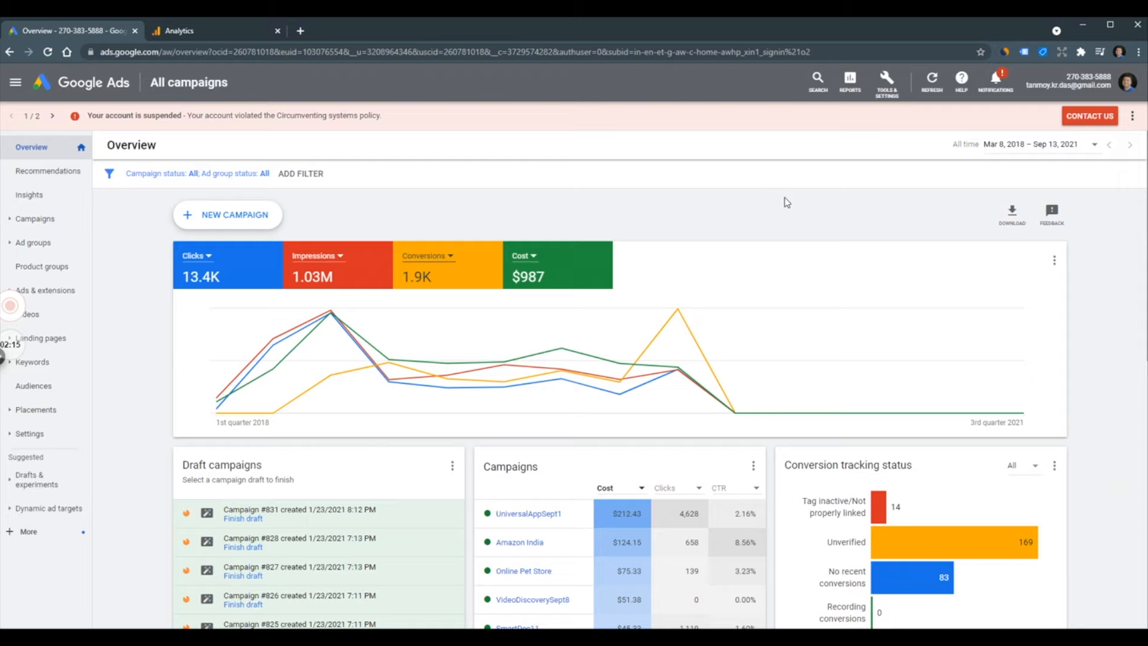
left_click(889, 87)
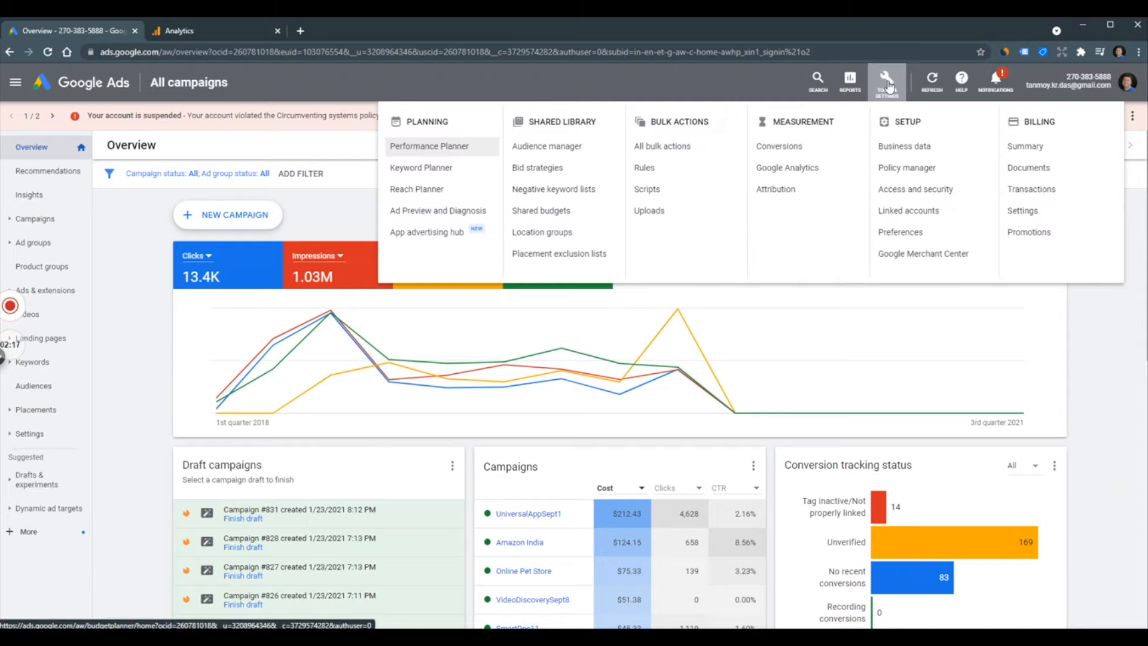
double_click(803, 123)
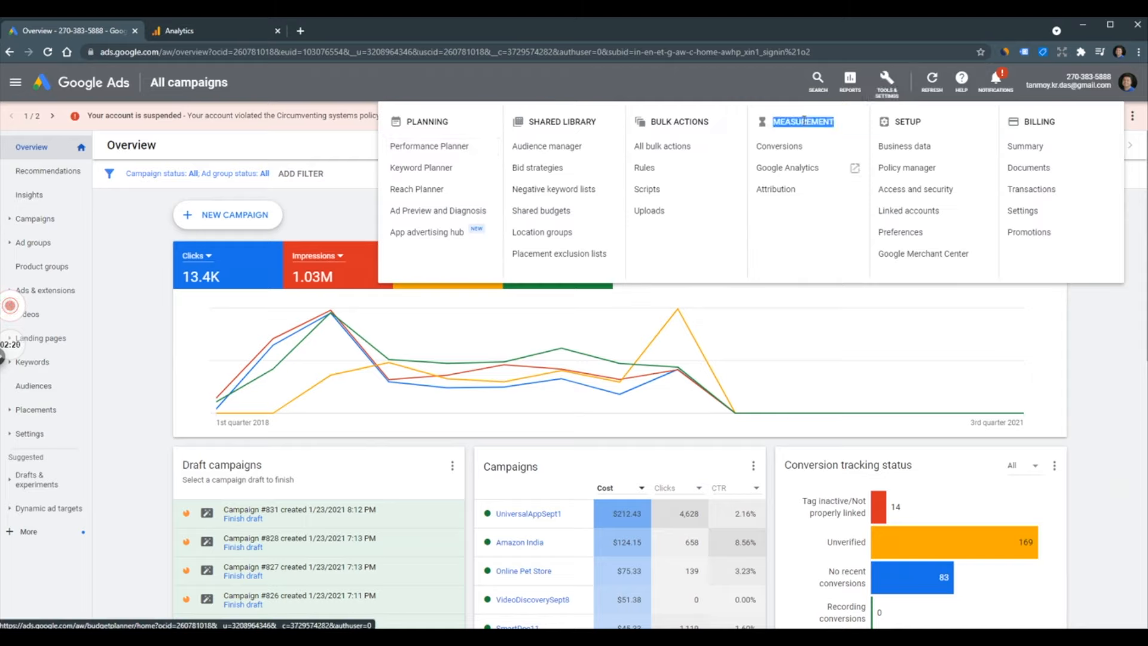
left_click(780, 153)
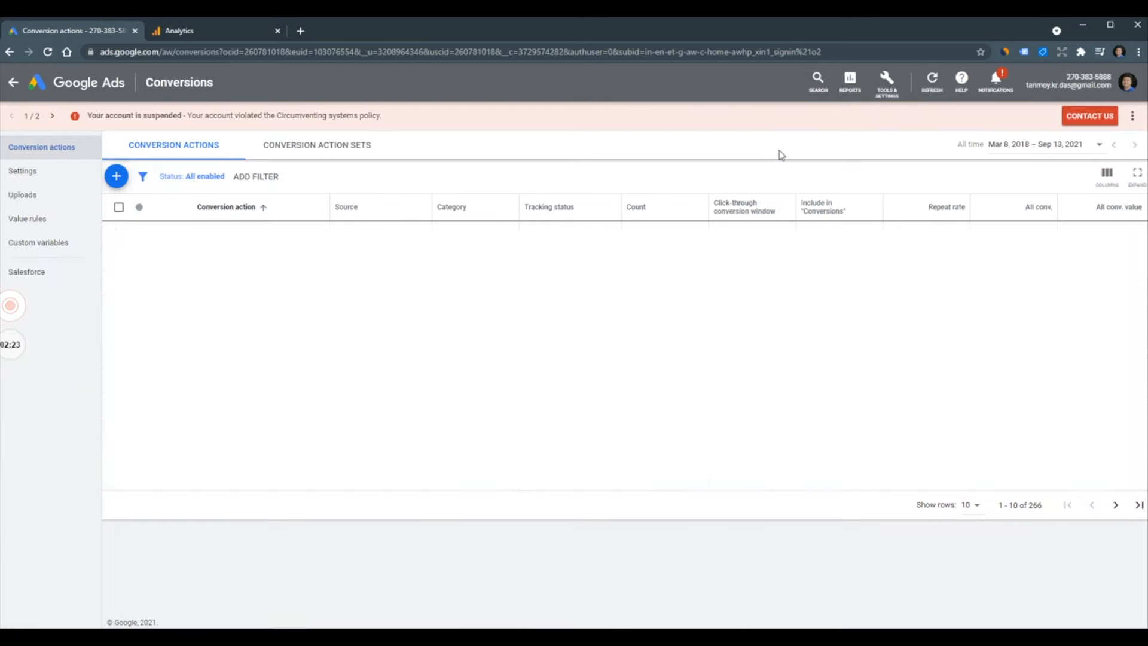
- Start a new conversion action that imports data from Google Analytics (UA)
left_click(117, 176)
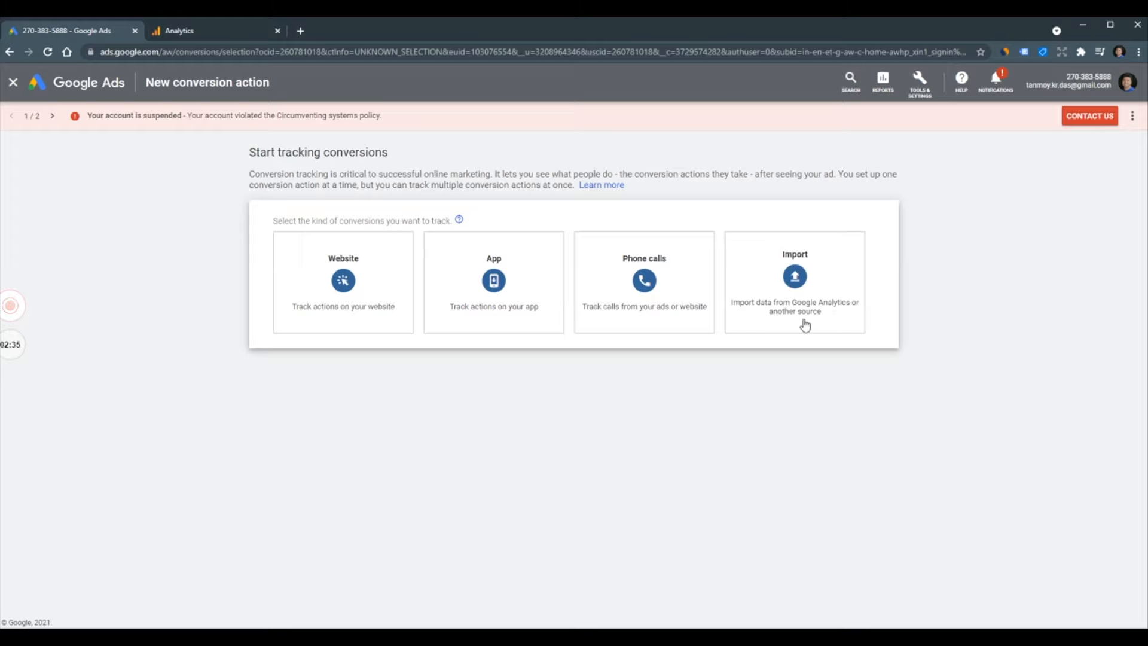
left_click(804, 325)
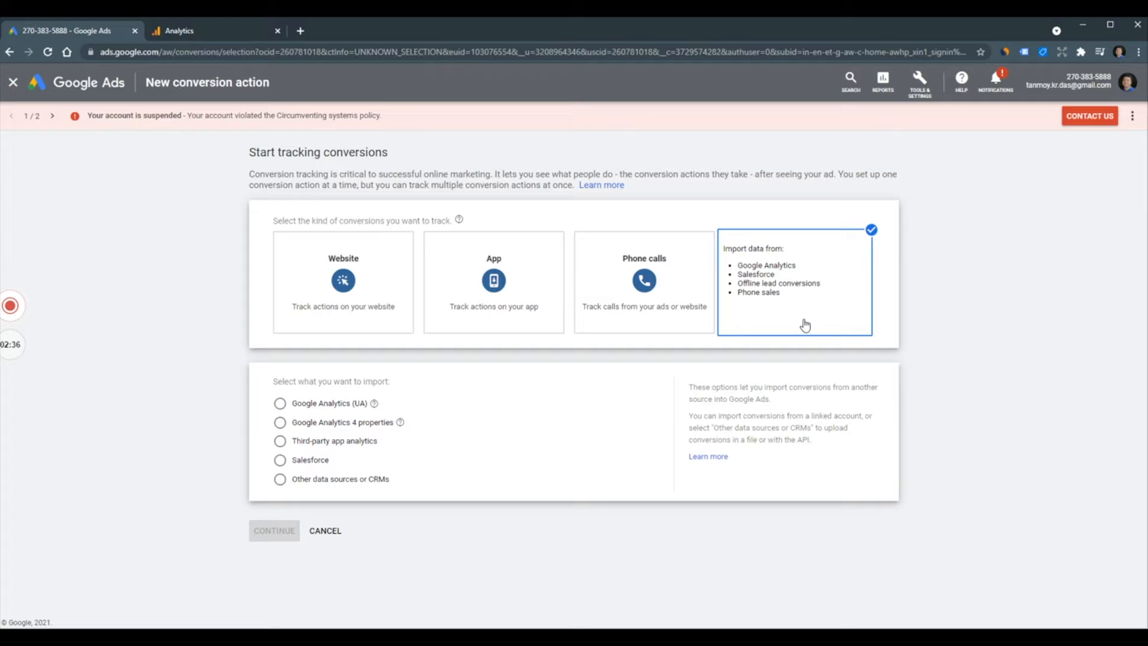
left_click(333, 409)
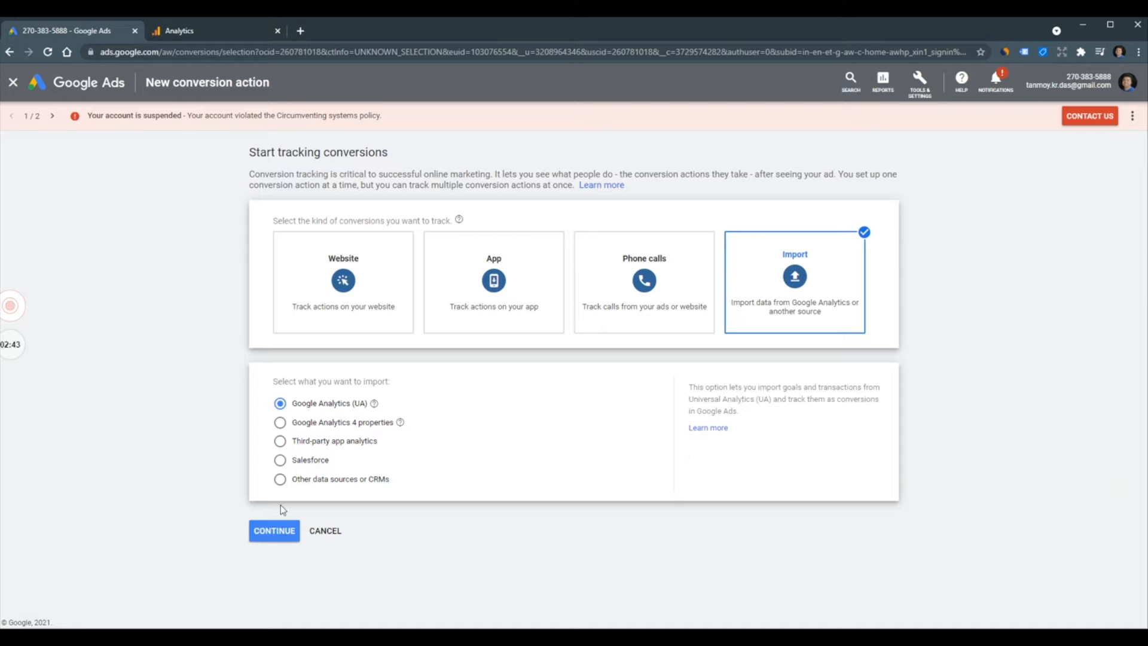
left_click(272, 533)
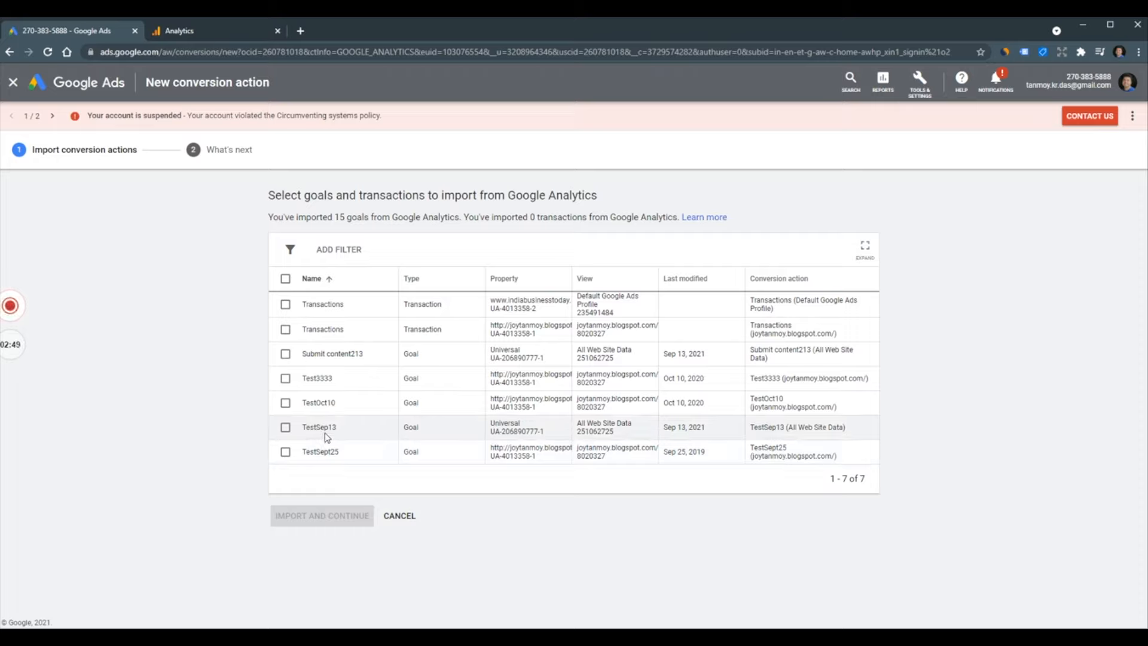
- Import the TestSep13 goal as a conversion action and return to the conversion actions list
left_click(285, 427)
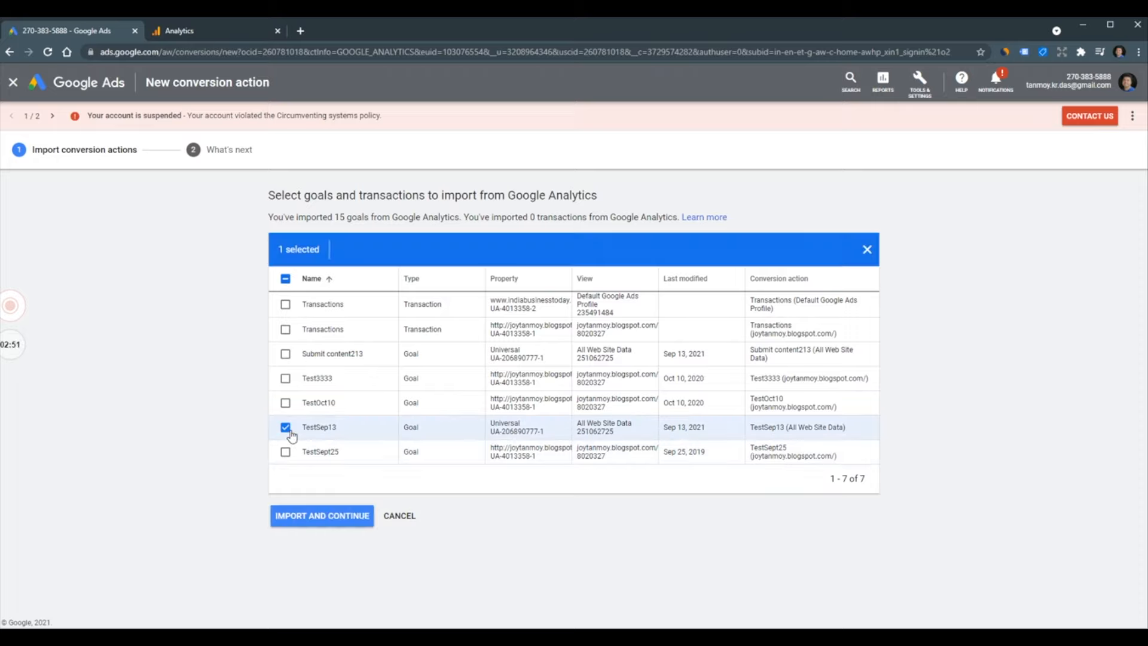
left_click(306, 524)
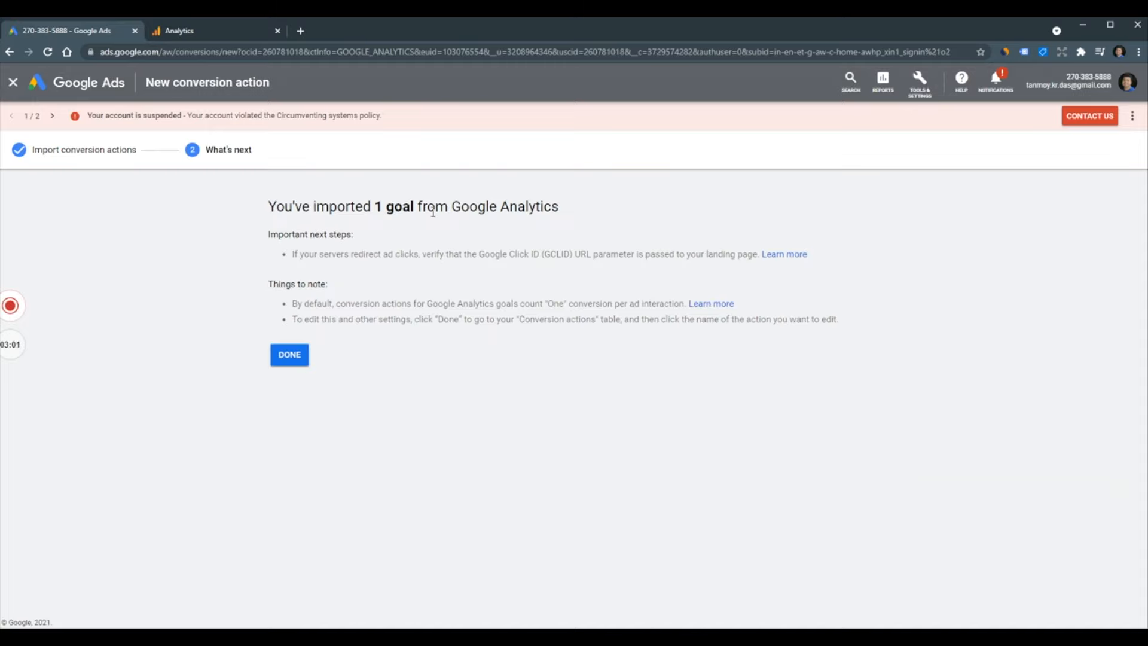
left_click(294, 358)
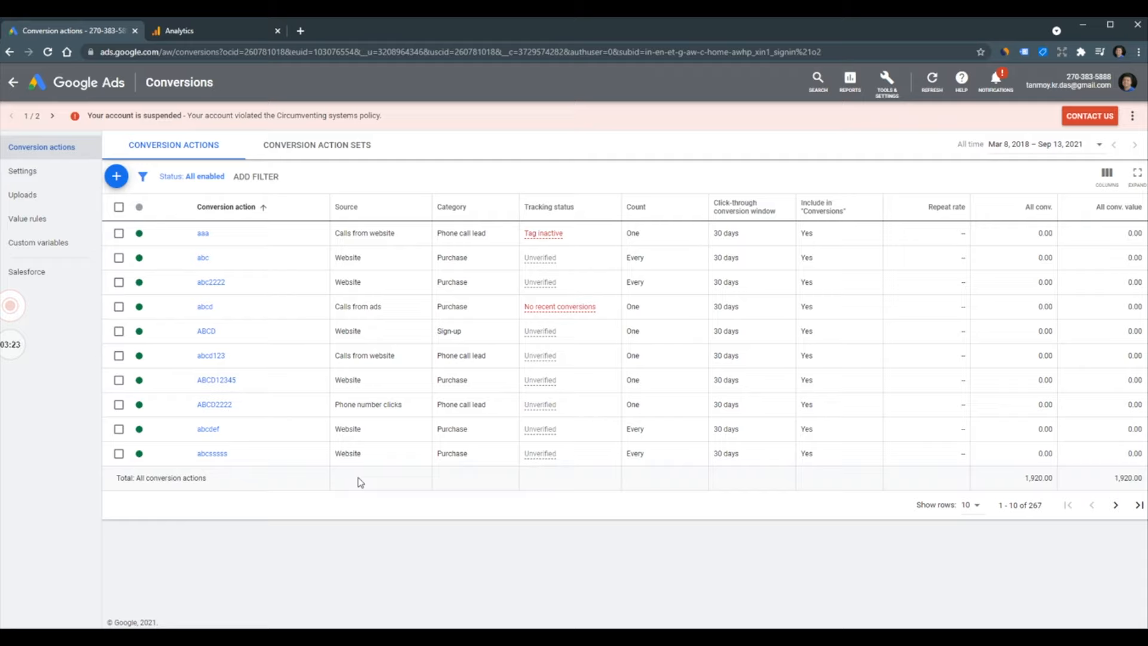
- Switch to Google Analytics and change the property from Universal to the Google Analytics 4 property named after the site owner
left_click(241, 29)
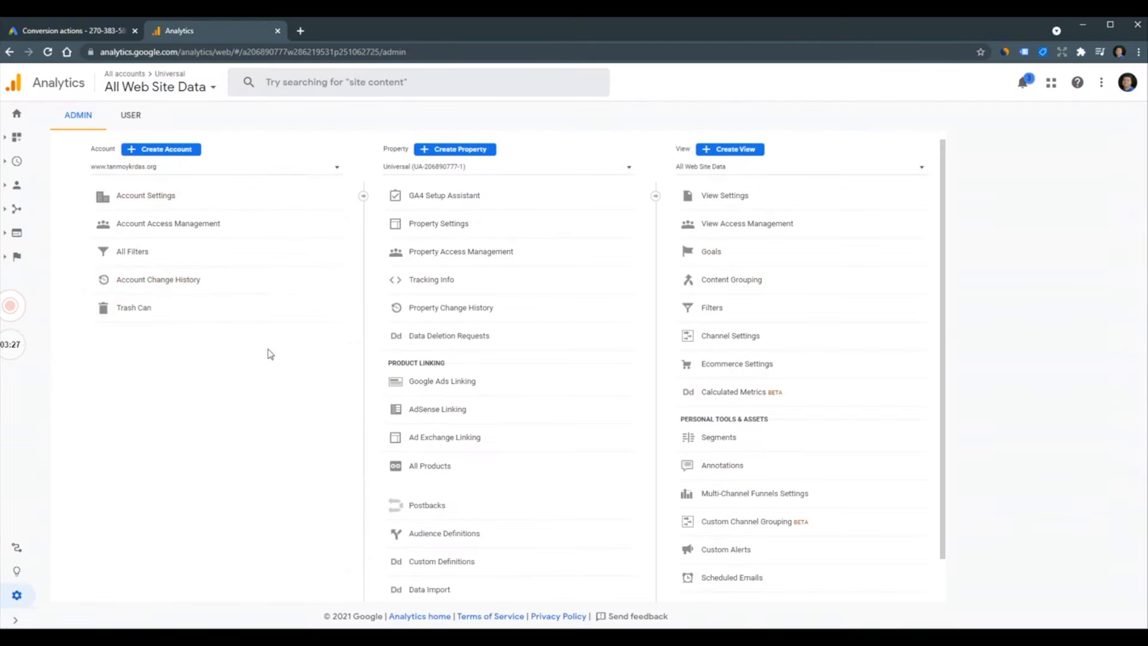
left_click(541, 170)
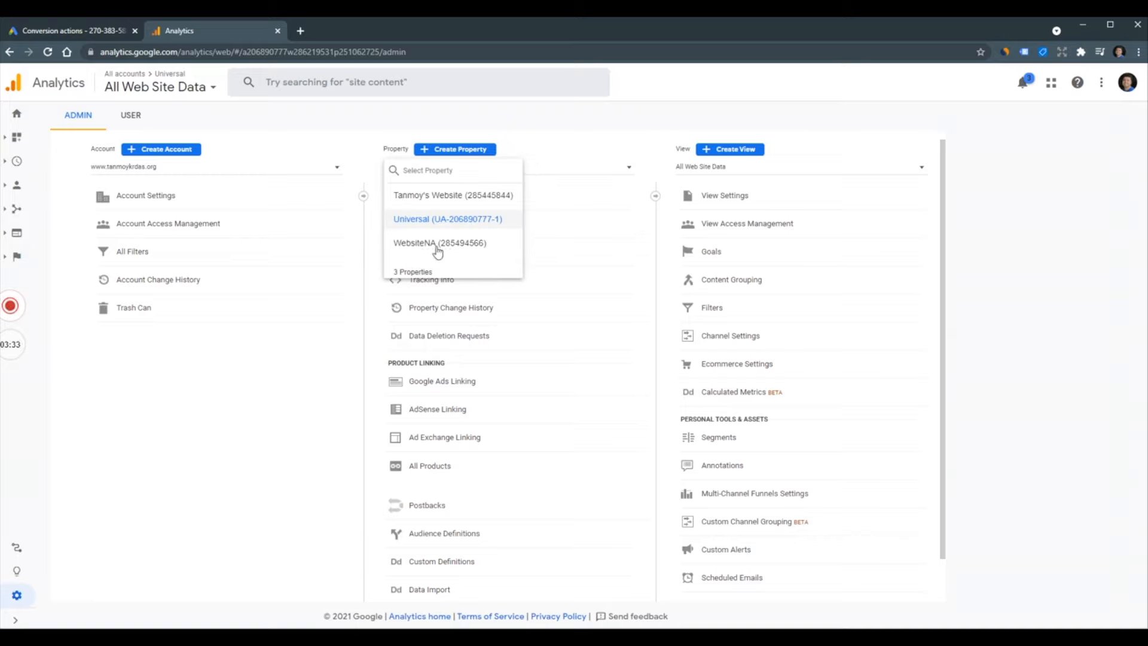
left_click(441, 196)
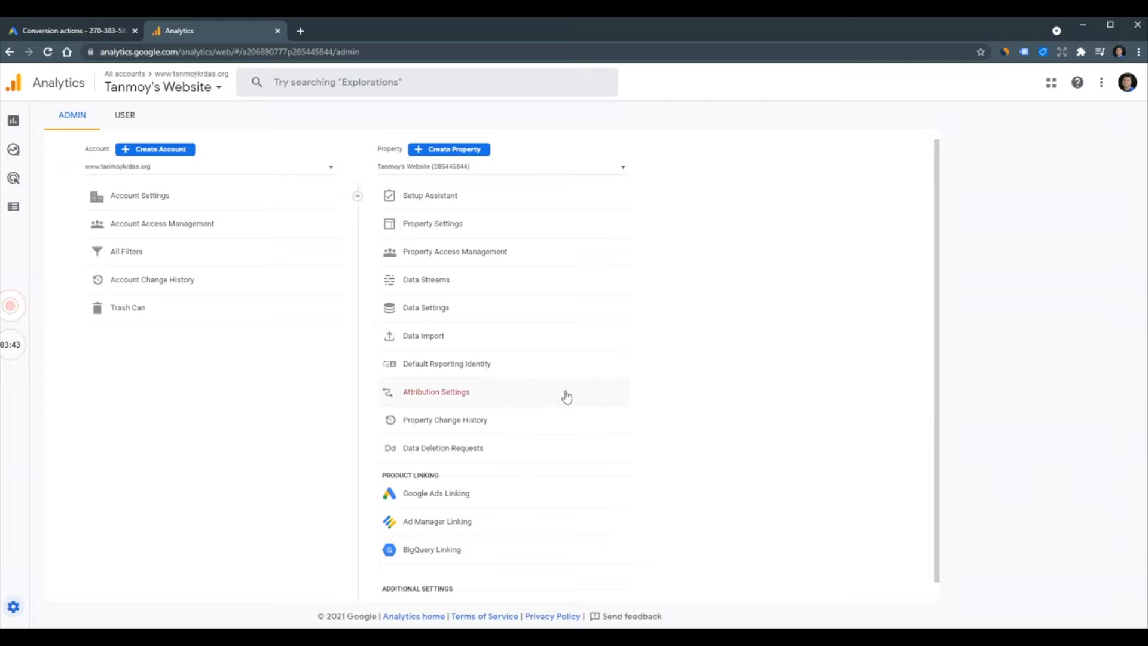
- Open the conversion setup for this Google Analytics 4 property from its Setup Assistant
left_click(448, 205)
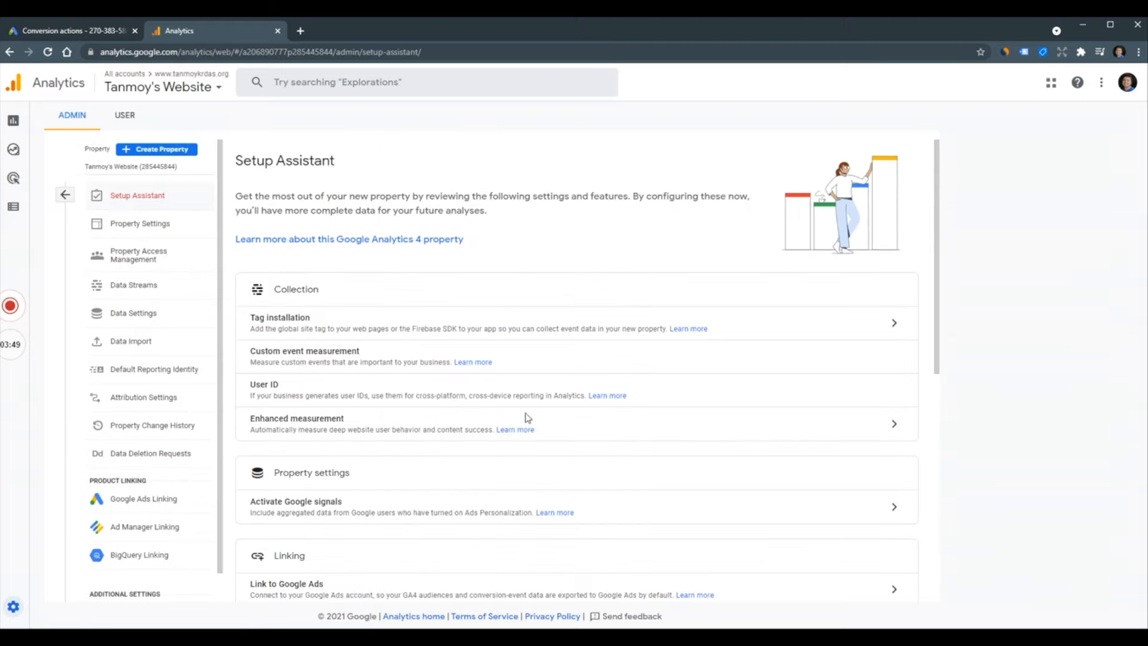
scroll(532, 411, "down", 6)
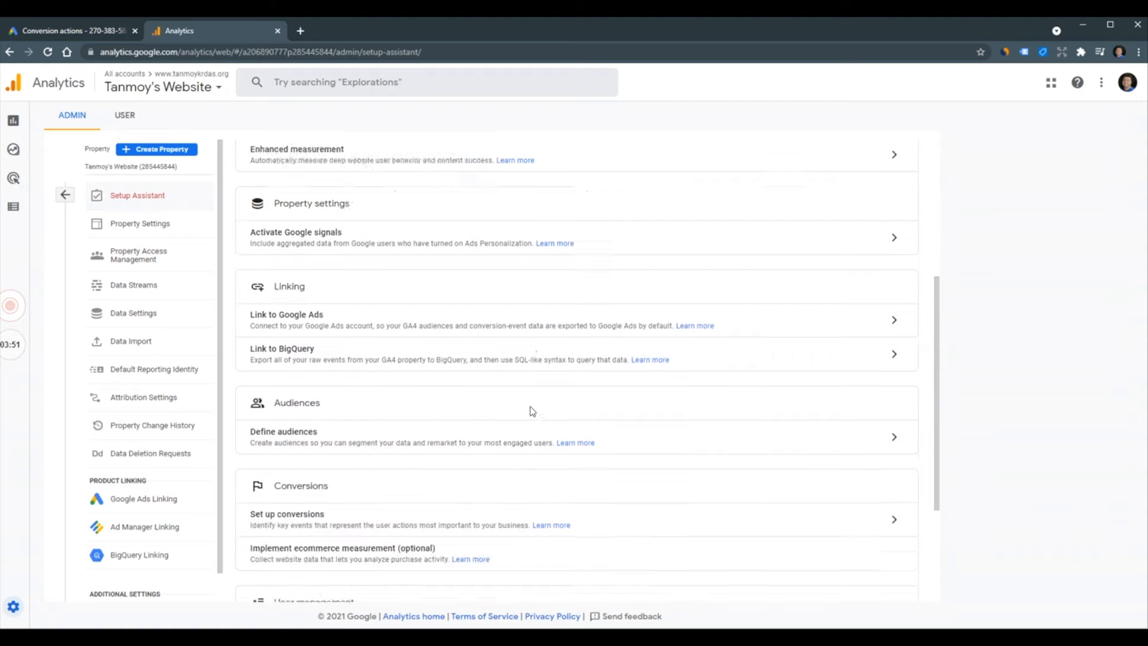
scroll(532, 411, "down", 1)
double_click(292, 337)
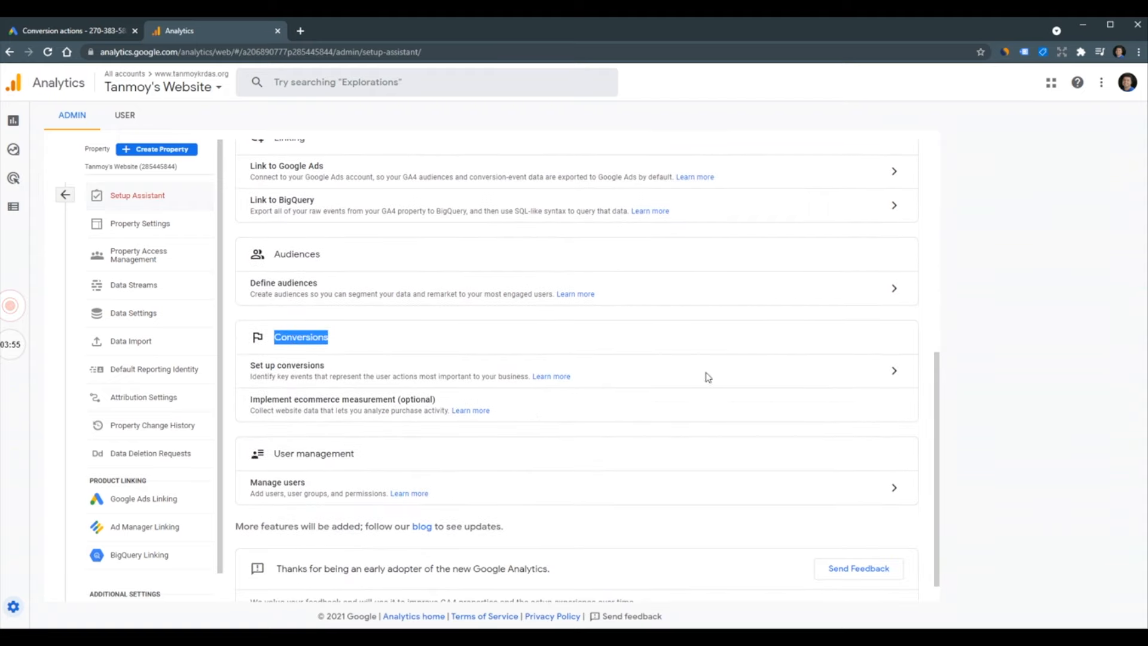
left_click(895, 373)
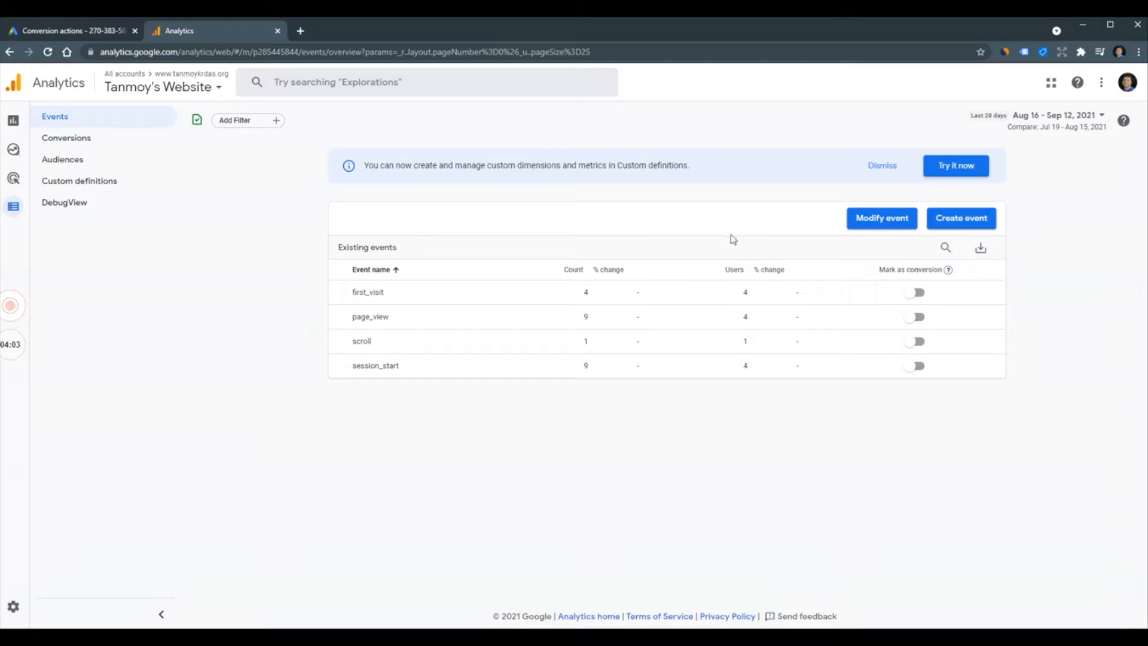
- Create and save a new conversion event named TestGA4 in the property's conversions
left_click(80, 141)
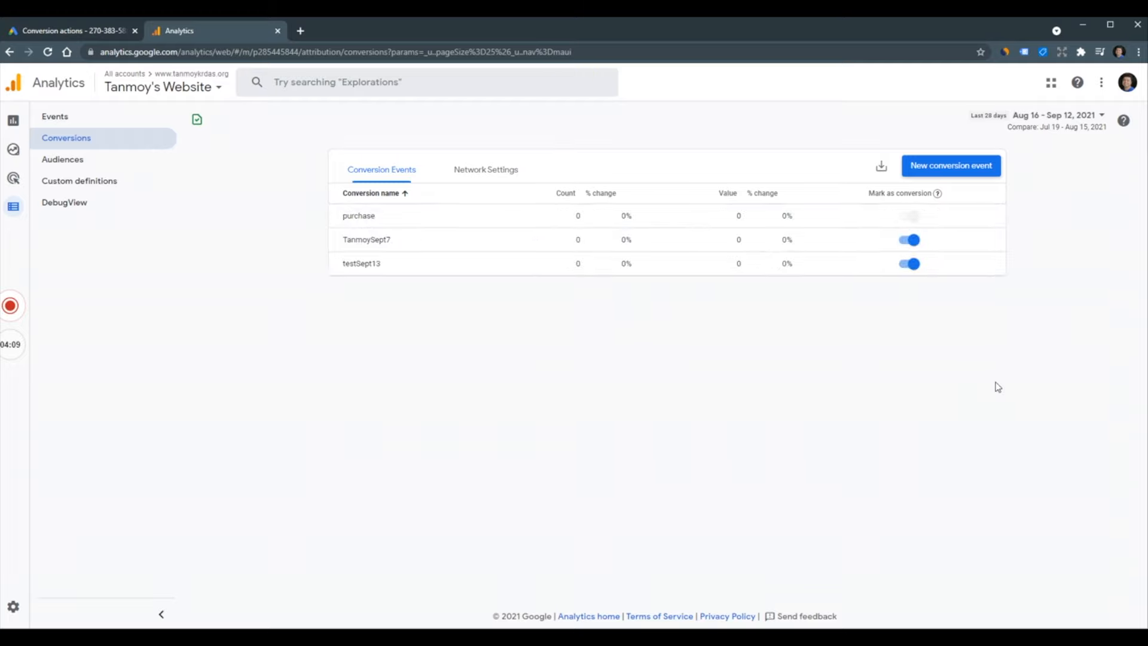
left_click(973, 172)
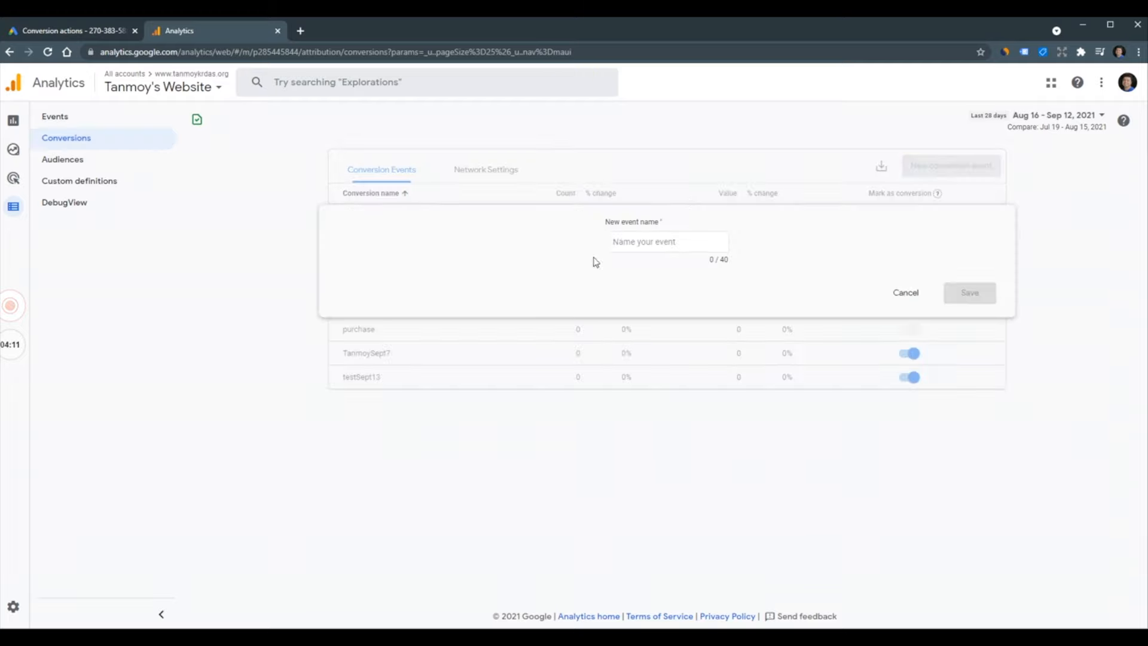
left_click(621, 243)
type("Te")
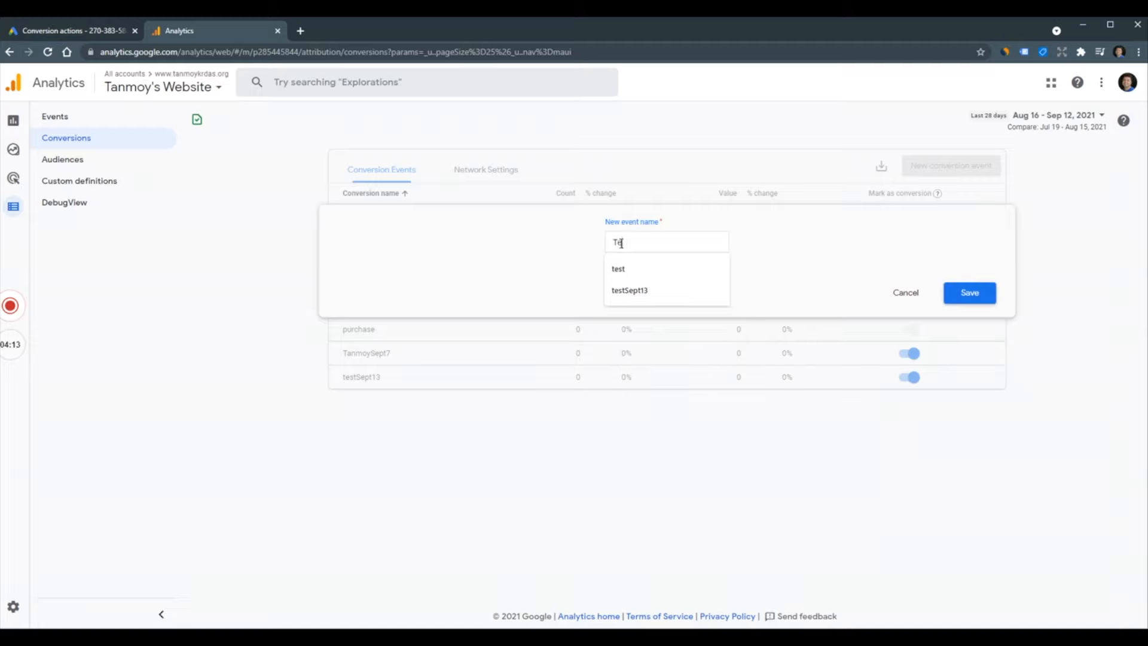
type("stGA")
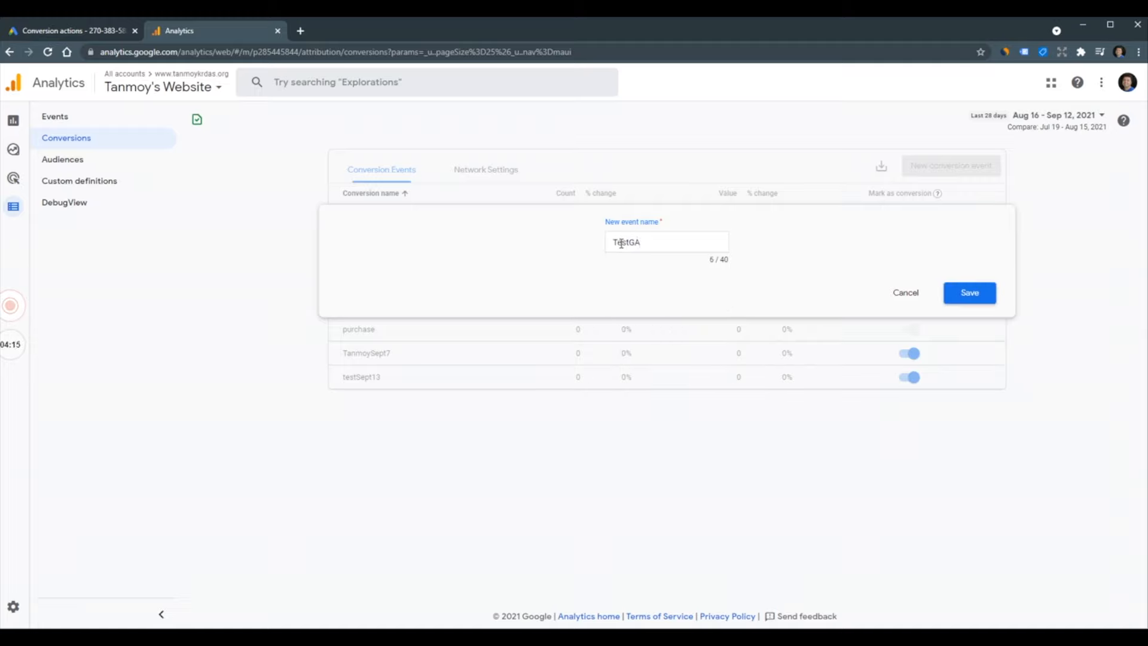
type("4")
left_click(965, 296)
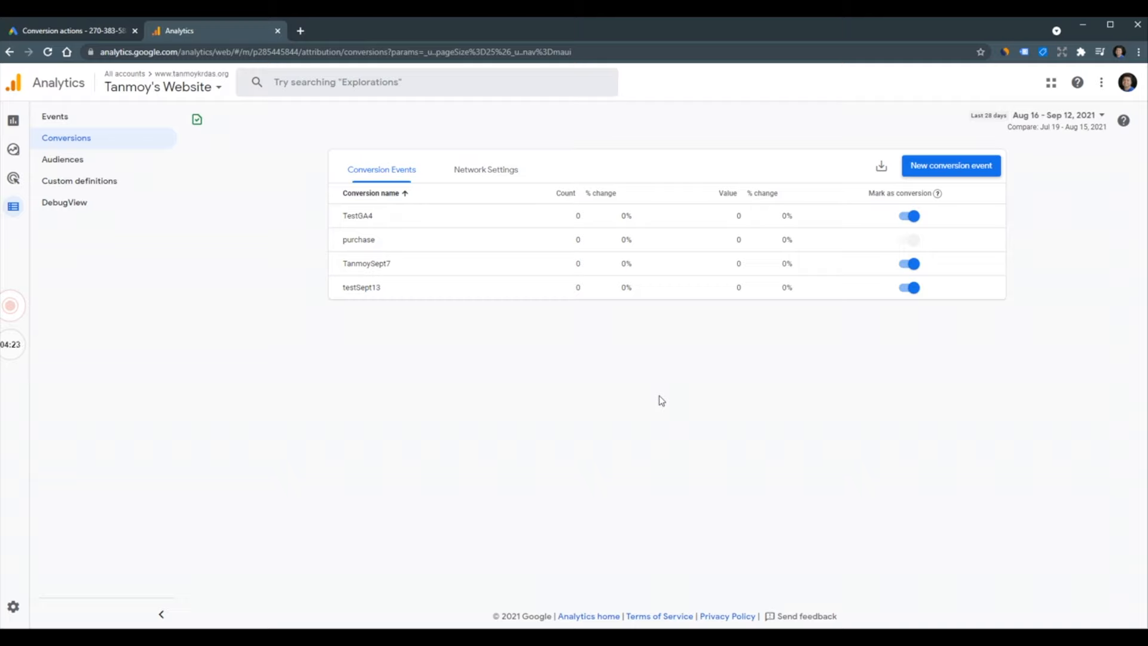
- Switch to Google Ads and start a new imported conversion action with web events from Google Analytics 4 properties as the source
left_click(80, 31)
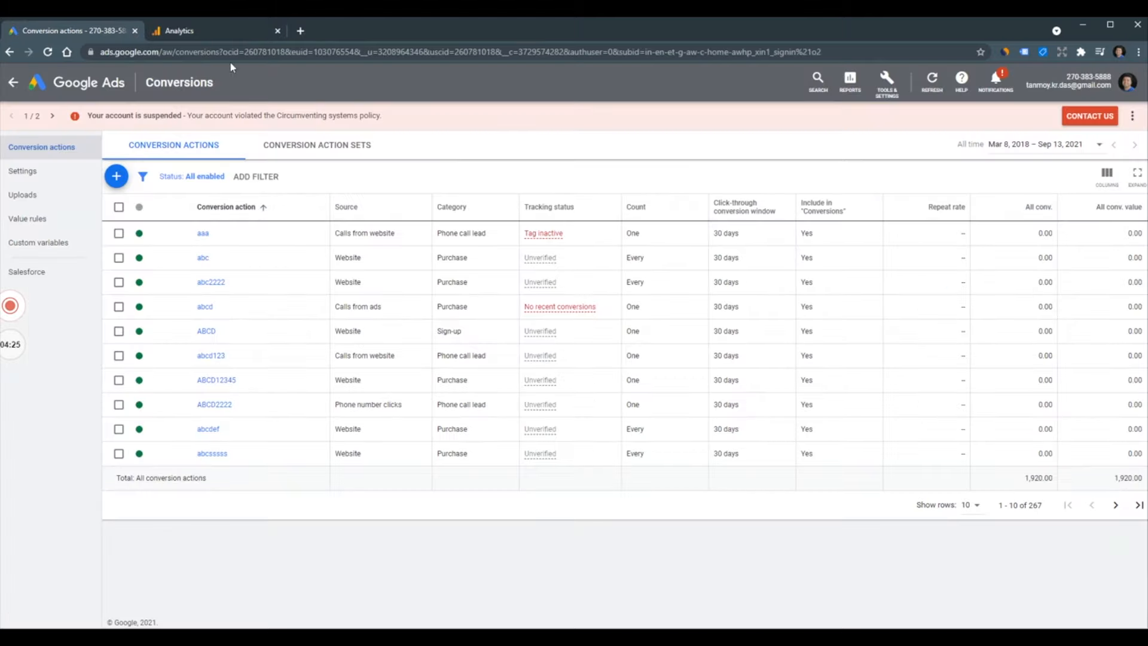
left_click(116, 177)
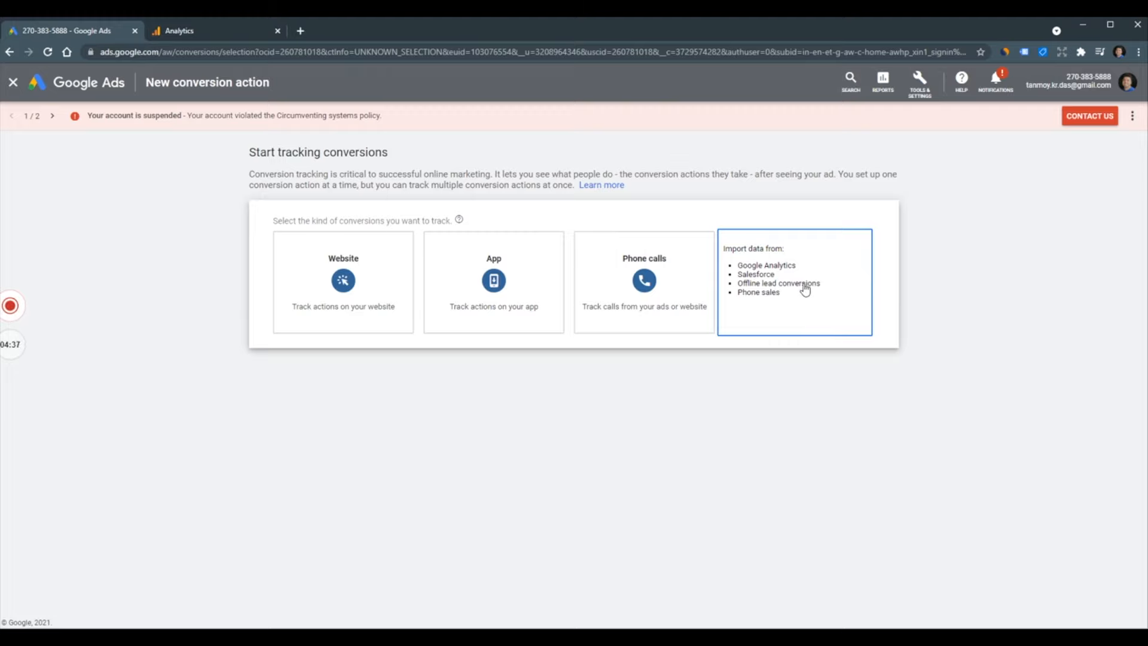
left_click(804, 288)
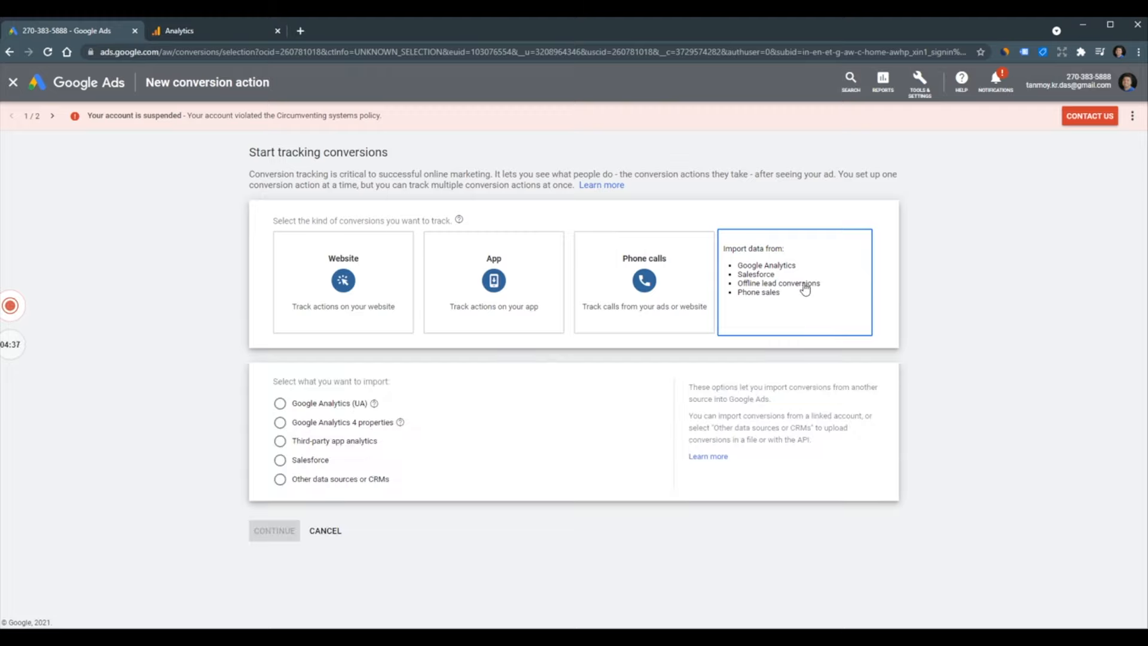
left_click(369, 425)
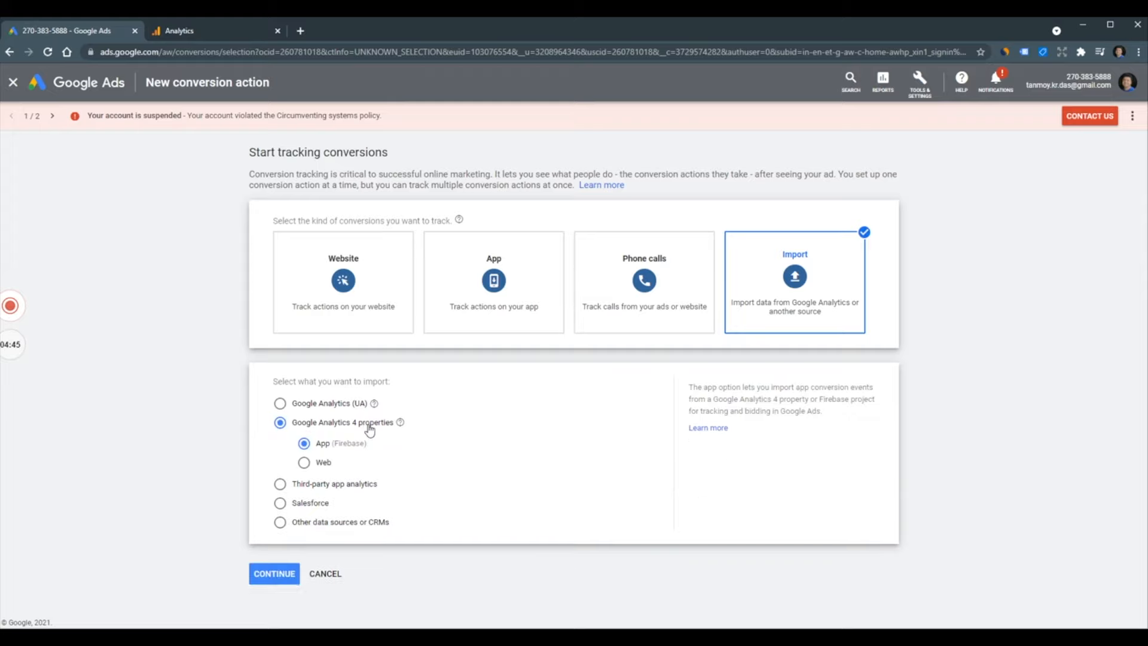
left_click(321, 471)
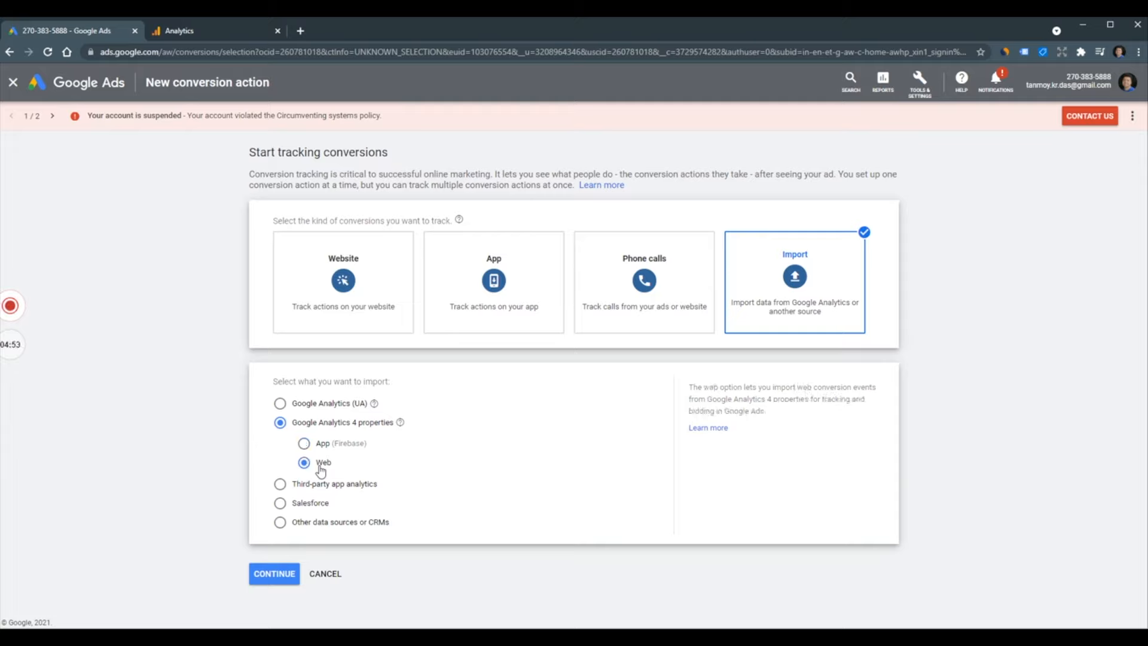
left_click(267, 577)
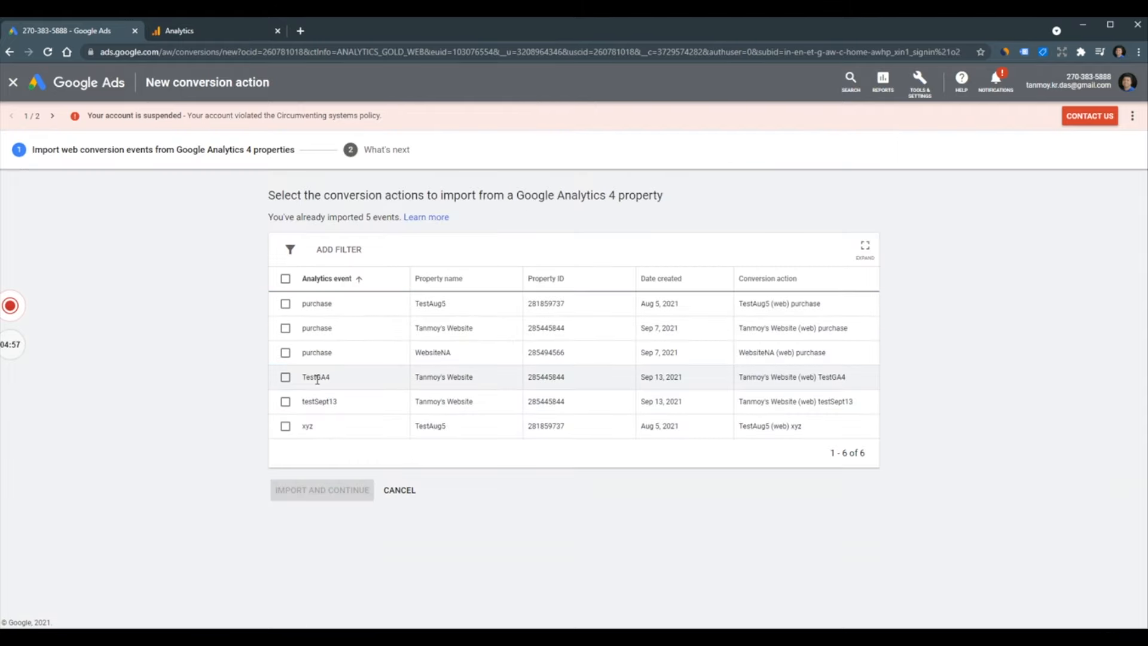
- Import the TestGA4 event as a conversion action and return to the conversion actions list
left_click_drag(302, 377, 338, 382)
left_click(340, 386)
left_click(286, 378)
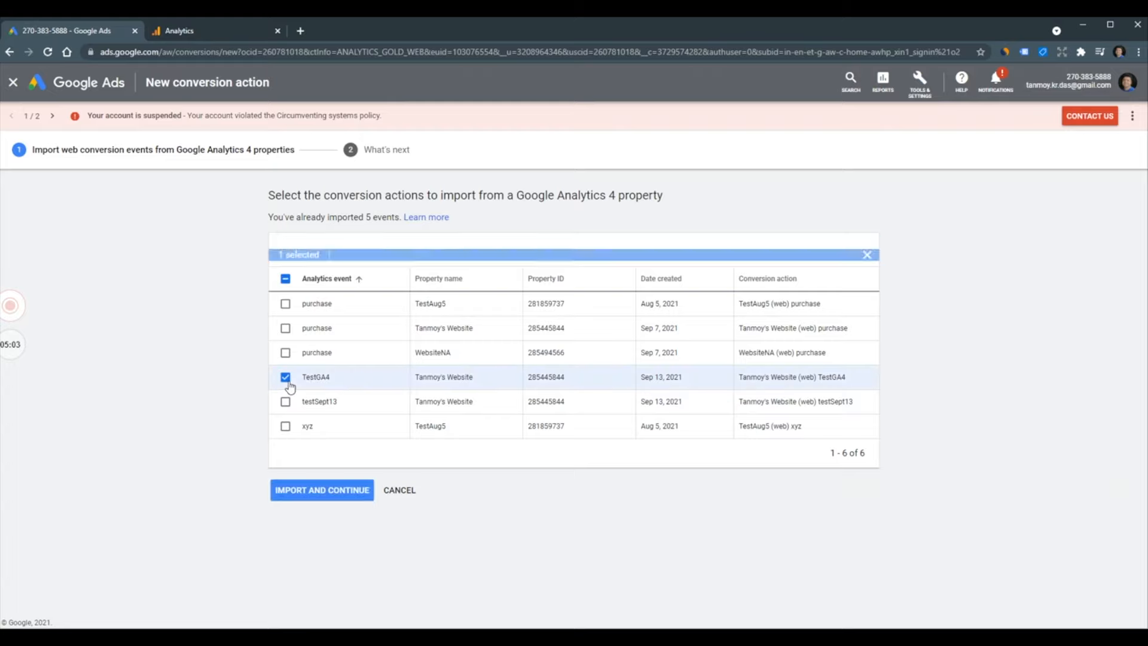
left_click(295, 492)
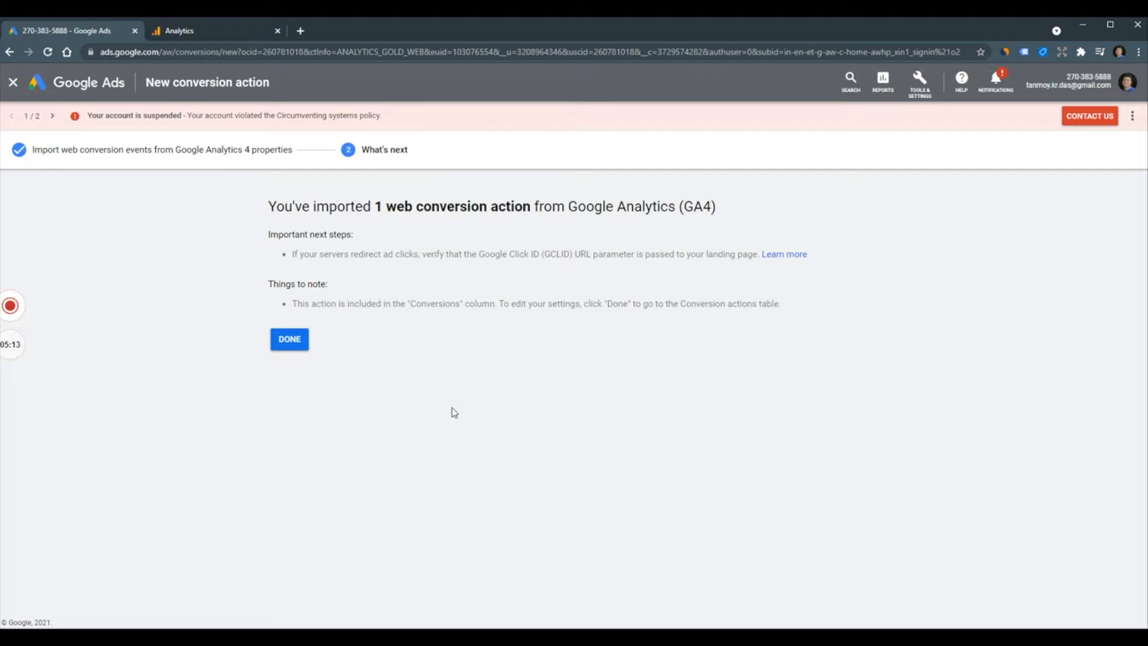
left_click(299, 346)
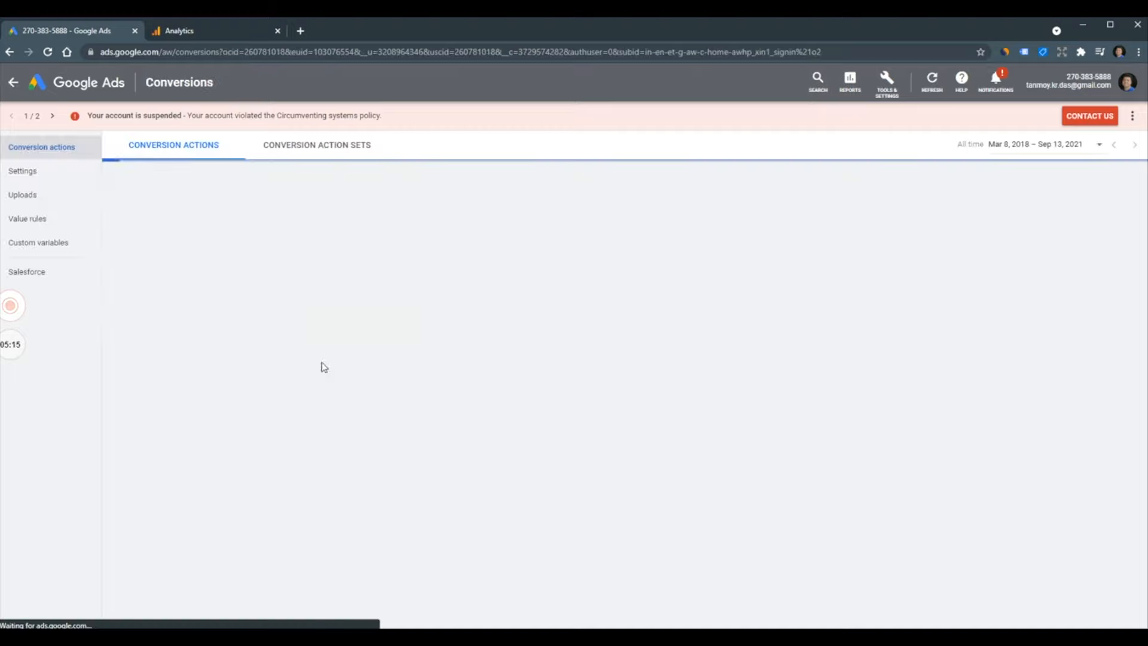